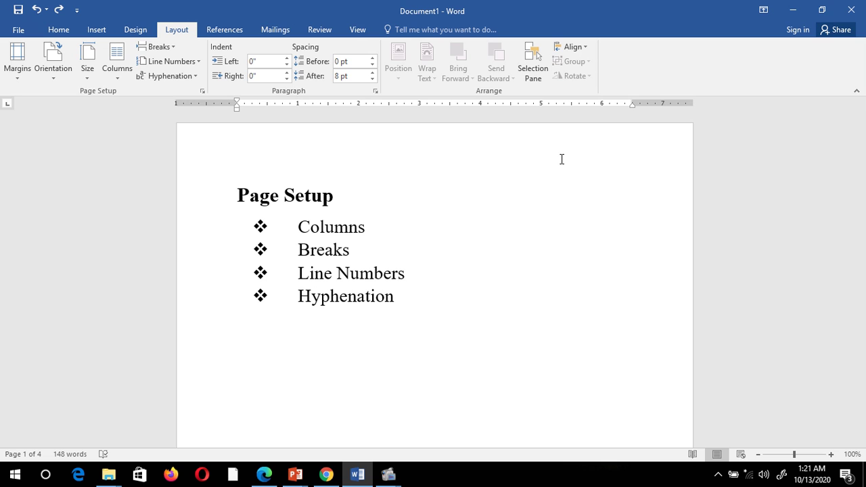
# Scroll down to the bold Day-1 to Day-4 course schedule on page 2.
pyautogui.moveTo(863, 128); pyautogui.dragTo(863, 218)
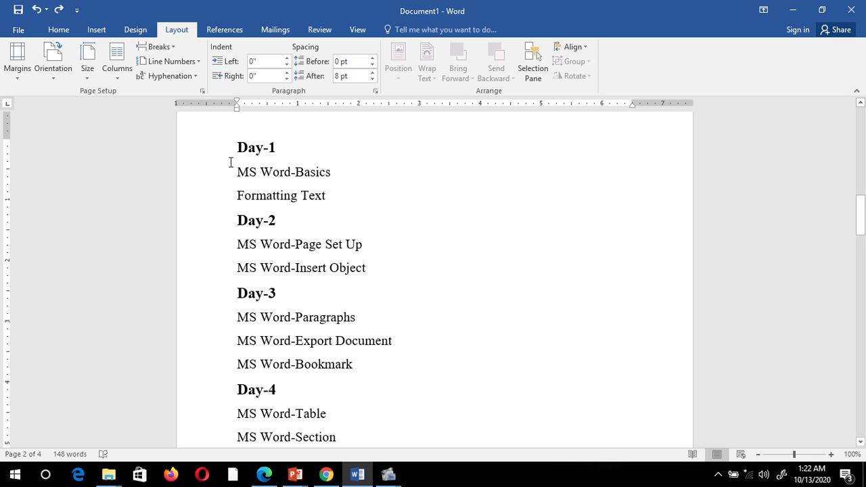
# Reflow the page-2 schedule into Two columns, with Day-8 to Day-10 on the right.
pyautogui.click(301, 220)
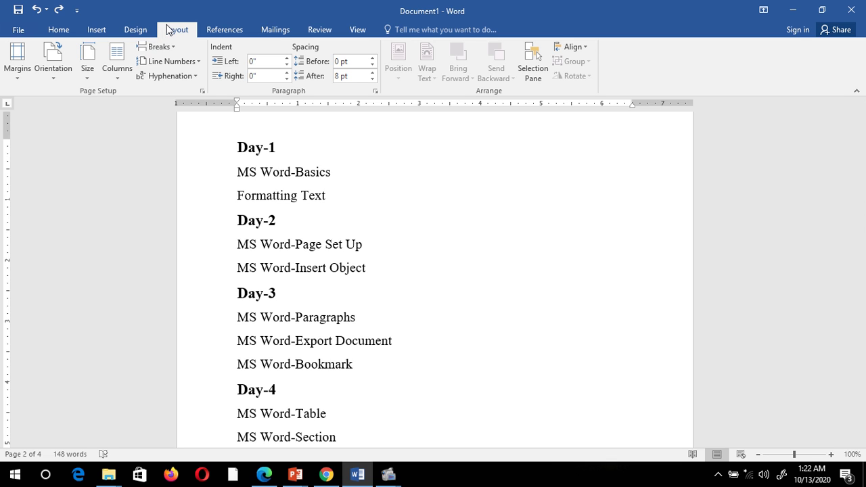
pyautogui.click(118, 71)
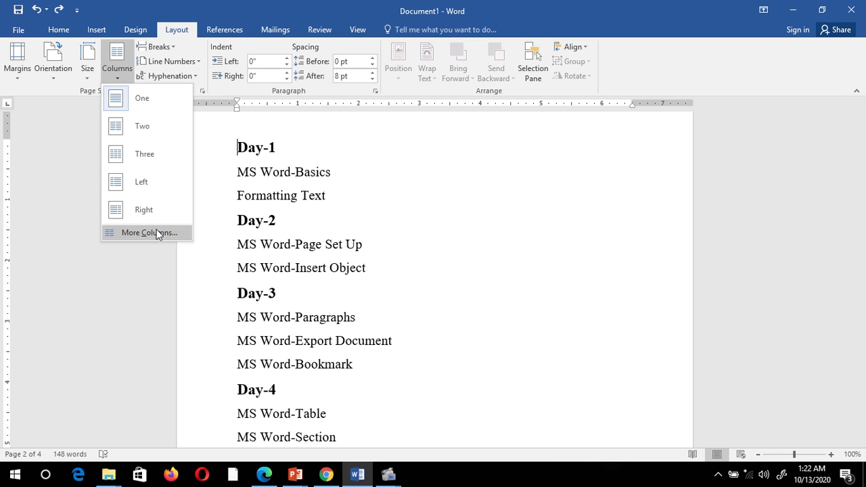
pyautogui.click(137, 130)
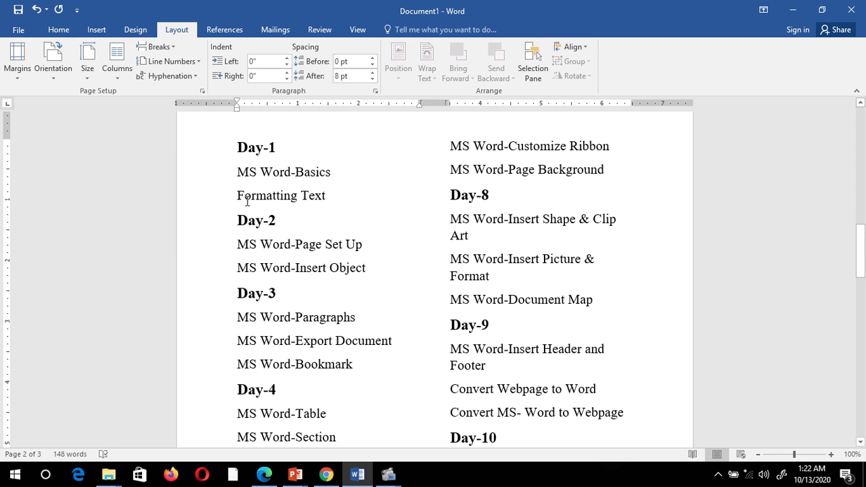
# Put the cursor below the Hyphenation bullet and open the print preview with Ctrl+P.
pyautogui.click(604, 348)
pyautogui.scroll(-1, 864, 259)
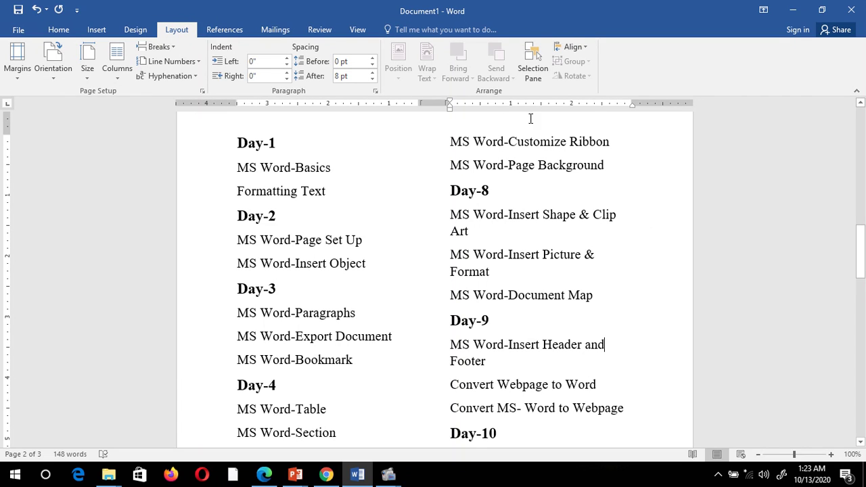
pyautogui.moveTo(860, 242)
pyautogui.mouseDown()
pyautogui.moveTo(863, 346)
pyautogui.moveTo(863, 234)
pyautogui.moveTo(864, 256)
pyautogui.mouseUp()
pyautogui.moveTo(865, 302); pyautogui.dragTo(863, 226)
pyautogui.click(512, 240)
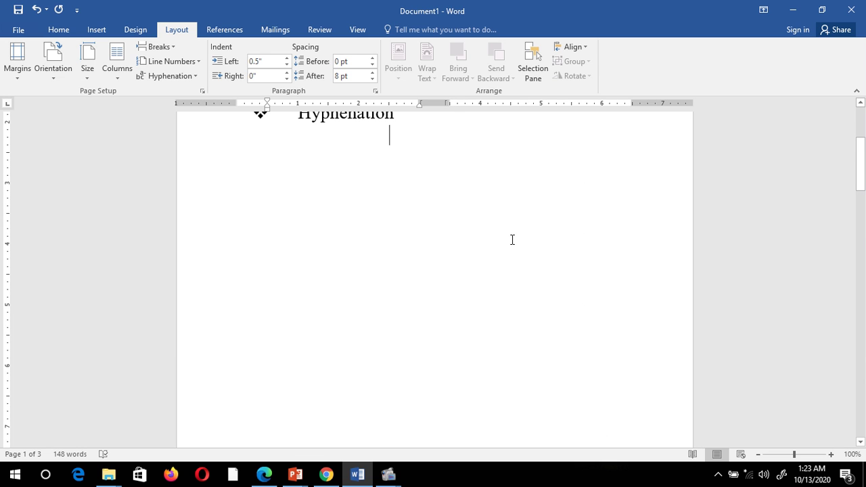
pyautogui.hotkey('ctrl', 'p')
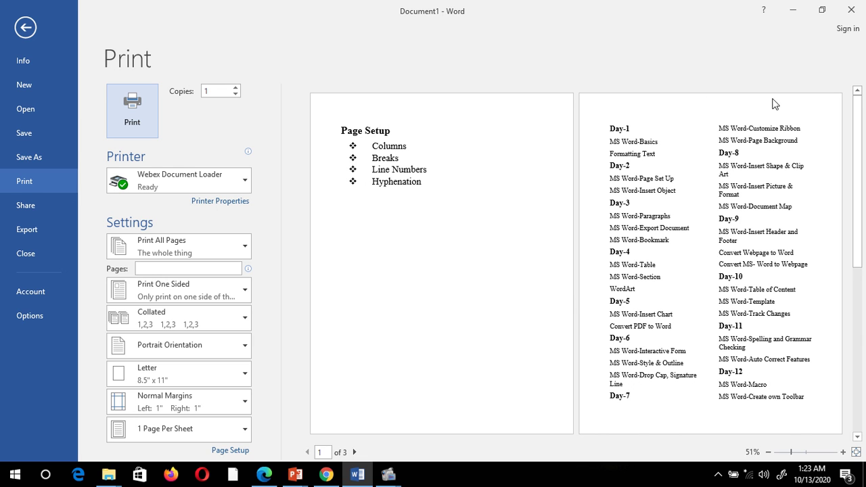
# Exit the print preview back to the document editing view.
pyautogui.moveTo(858, 128)
pyautogui.mouseDown()
pyautogui.moveTo(860, 325)
pyautogui.moveTo(862, 139)
pyautogui.mouseUp()
pyautogui.press('Escape')
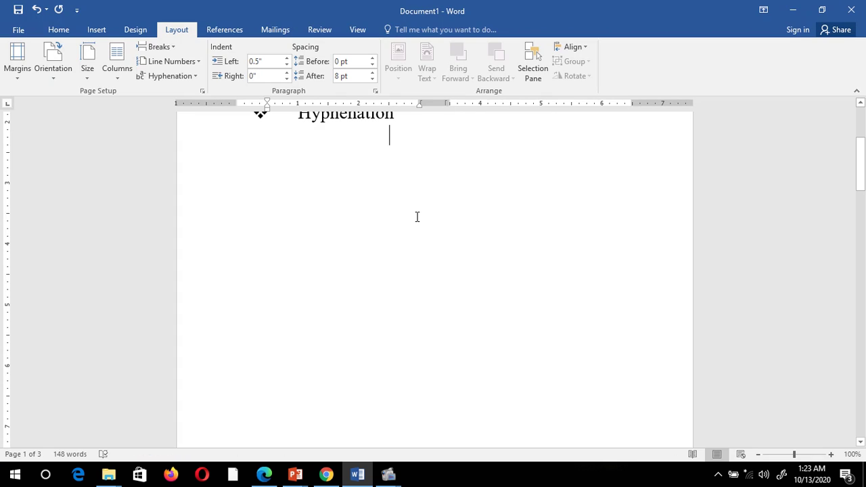
# Try the schedule in Three columns, which stretches the document to 4 pages.
pyautogui.moveTo(863, 159); pyautogui.dragTo(864, 205)
pyautogui.click(389, 474)
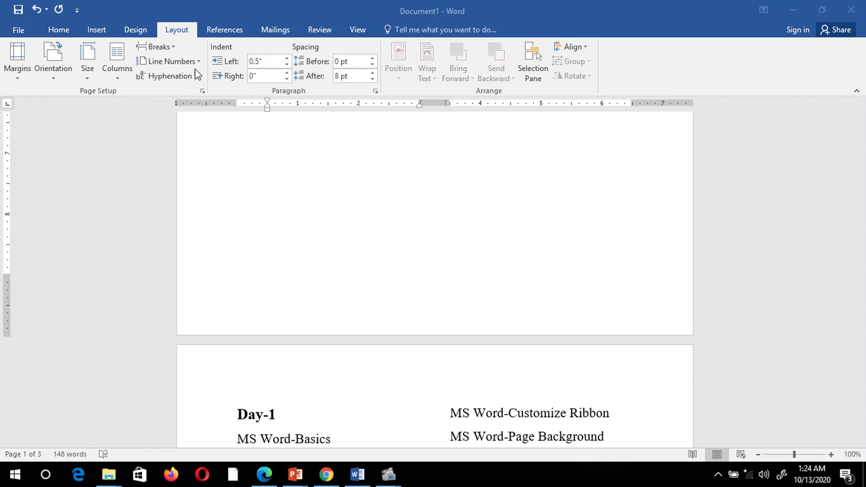
pyautogui.click(120, 71)
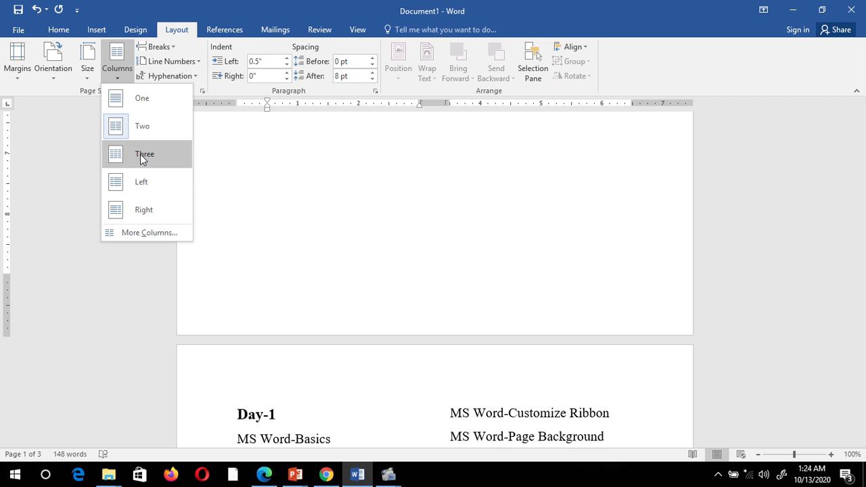
pyautogui.click(142, 154)
pyautogui.moveTo(861, 203); pyautogui.dragTo(863, 280)
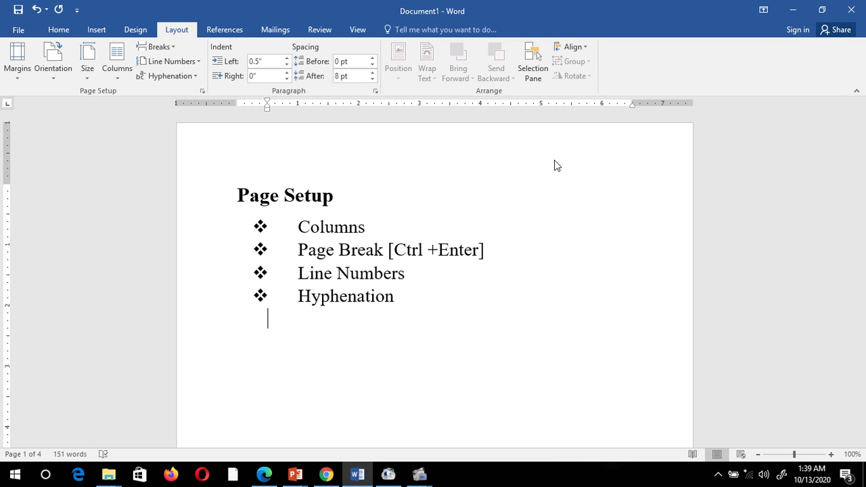
# Enter =rand(2,2) below the Hyphenation bullet to generate two sample paragraphs.
pyautogui.write('=rand(2,2')
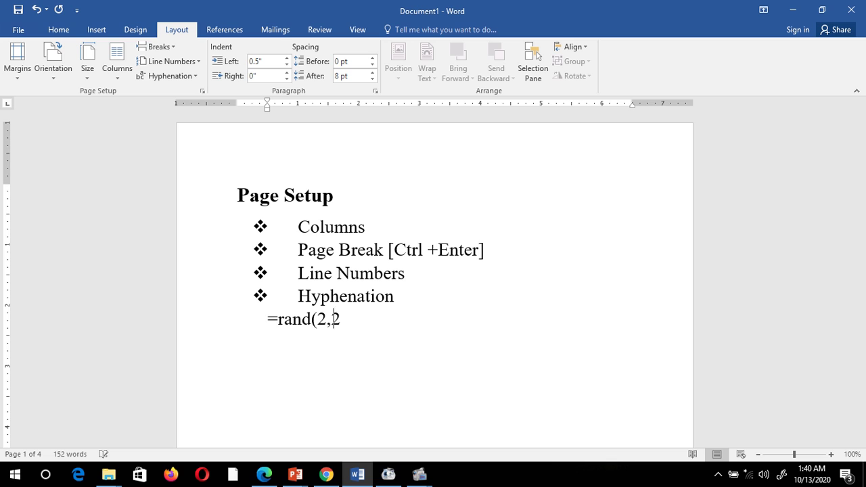
pyautogui.write(')')
pyautogui.press('Return')
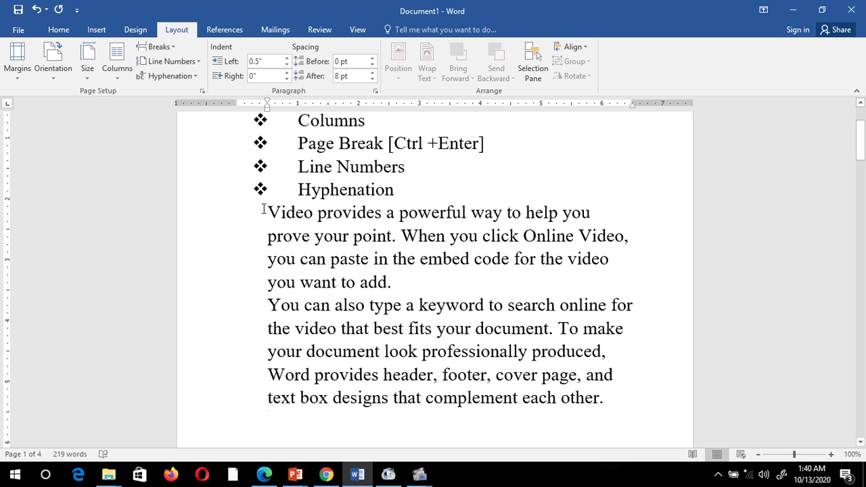
pyautogui.moveTo(263, 210); pyautogui.dragTo(389, 293)
pyautogui.moveTo(267, 304); pyautogui.dragTo(588, 409)
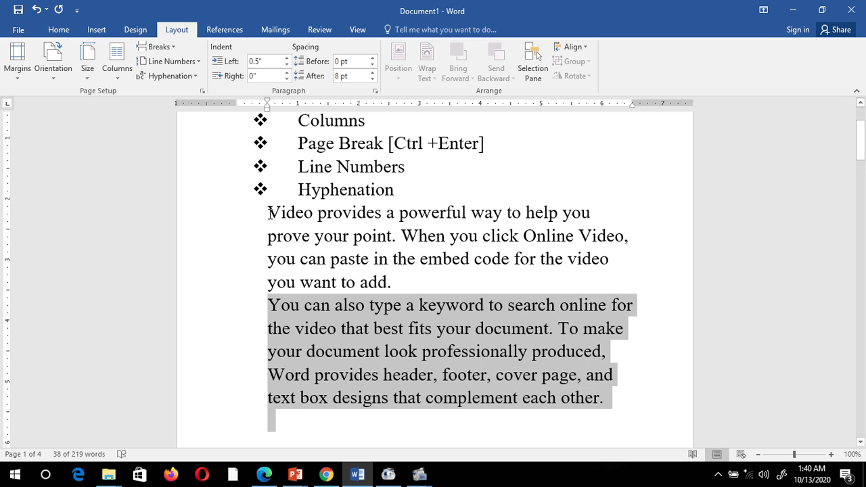
pyautogui.moveTo(269, 212); pyautogui.dragTo(383, 235)
pyautogui.moveTo(398, 238); pyautogui.dragTo(402, 280)
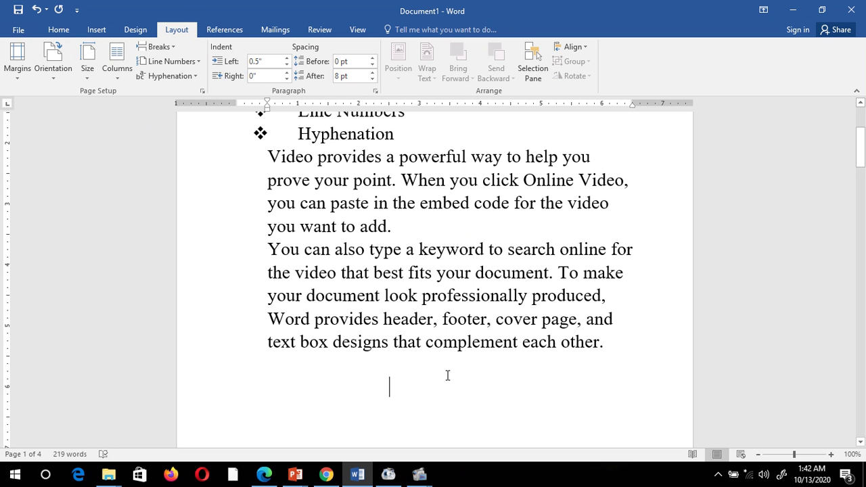
pyautogui.moveTo(860, 153); pyautogui.dragTo(860, 132)
pyautogui.moveTo(291, 226); pyautogui.dragTo(396, 302)
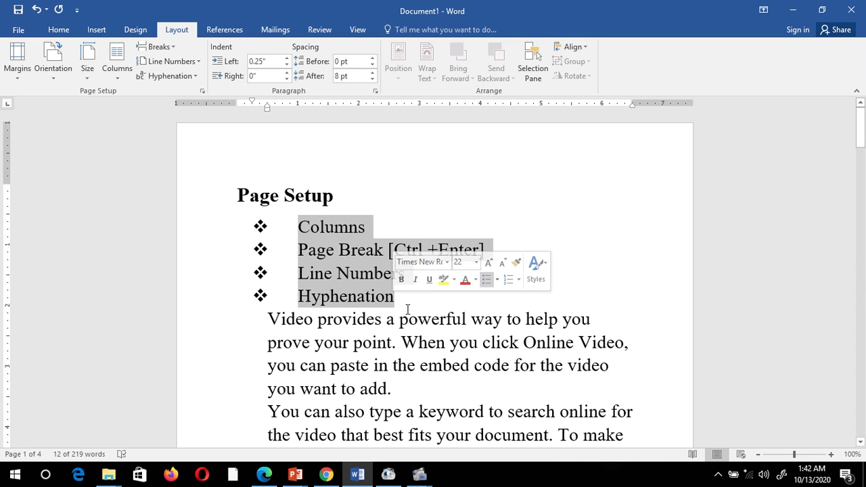
pyautogui.moveTo(268, 316); pyautogui.dragTo(445, 404)
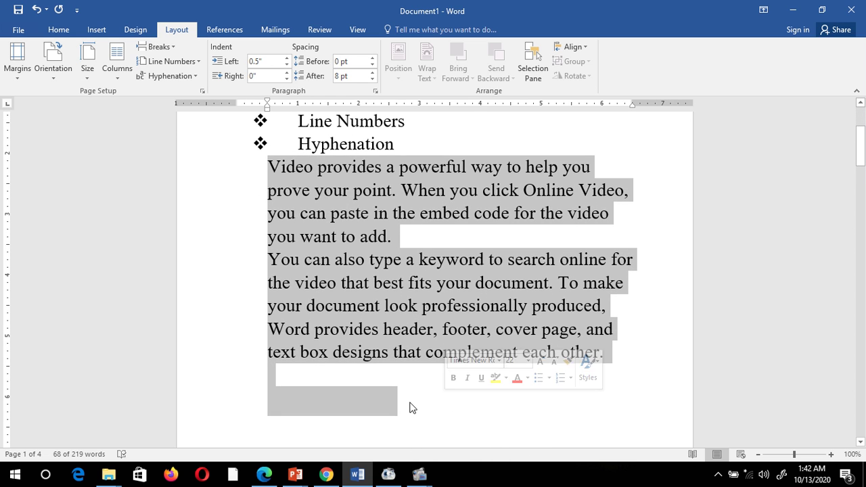
pyautogui.moveTo(861, 162); pyautogui.dragTo(861, 141)
pyautogui.click(382, 312)
pyautogui.click(264, 319)
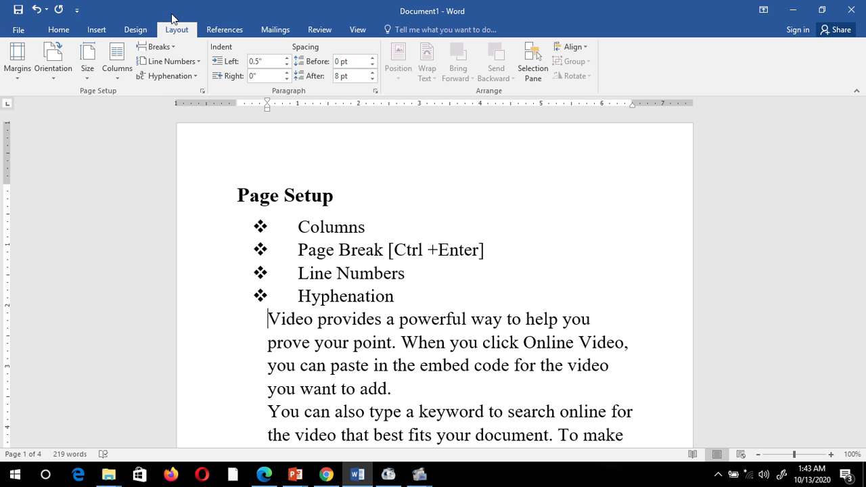
# Insert a page break before 'Video' so the sample paragraphs start on page 2.
pyautogui.click(174, 48)
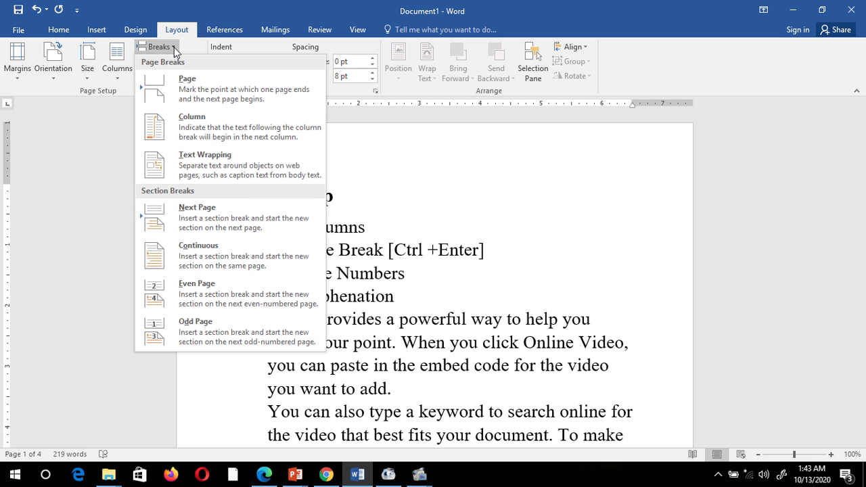
pyautogui.click(190, 95)
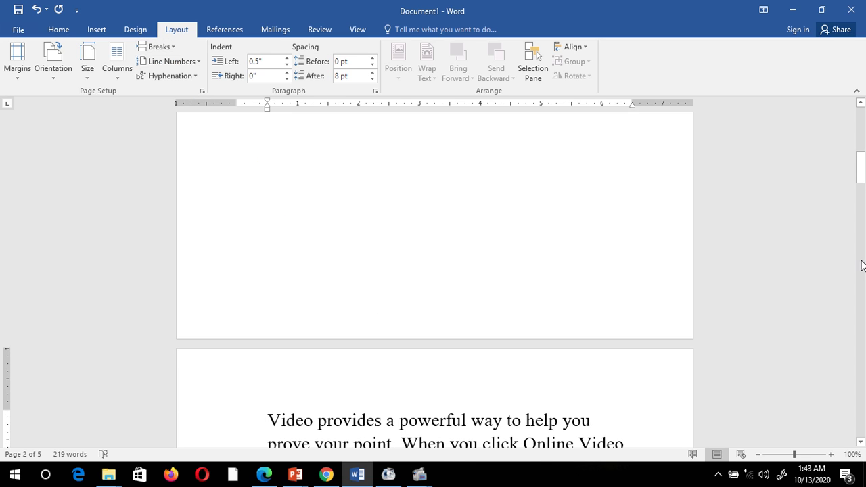
pyautogui.moveTo(860, 176); pyautogui.dragTo(861, 155)
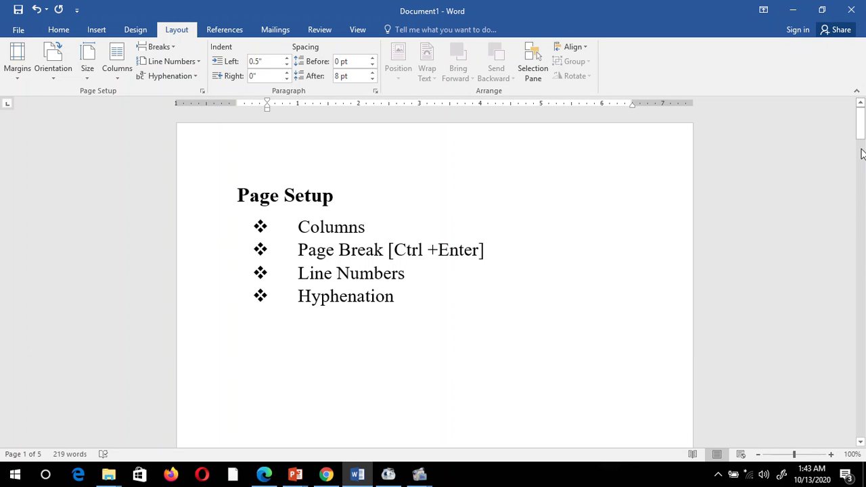
pyautogui.moveTo(860, 122)
pyautogui.mouseDown()
pyautogui.moveTo(861, 206)
pyautogui.moveTo(861, 130)
pyautogui.mouseUp()
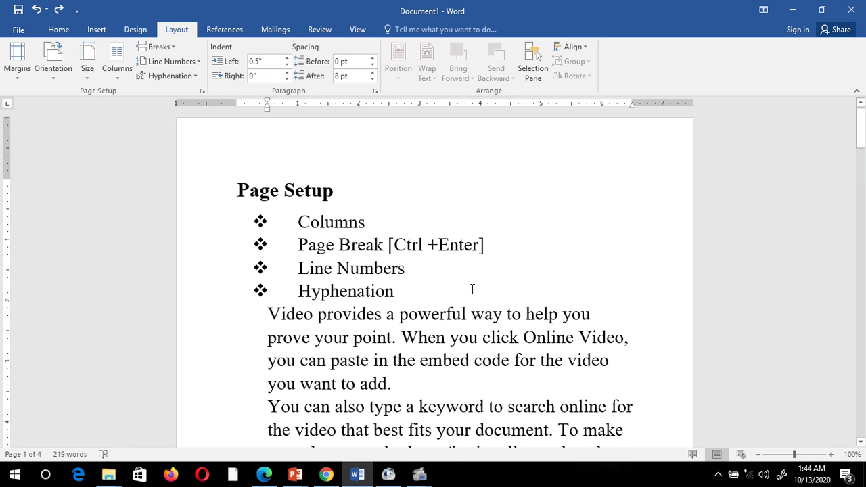
pyautogui.moveTo(487, 245); pyautogui.dragTo(389, 242)
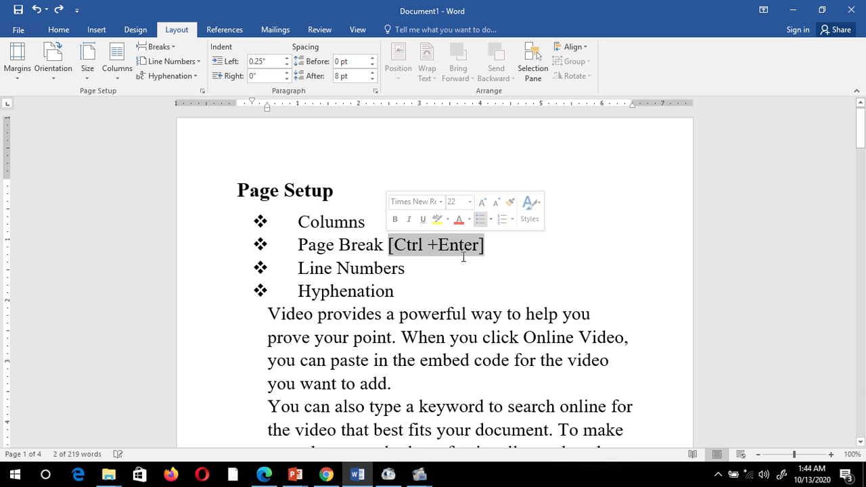
pyautogui.click(464, 267)
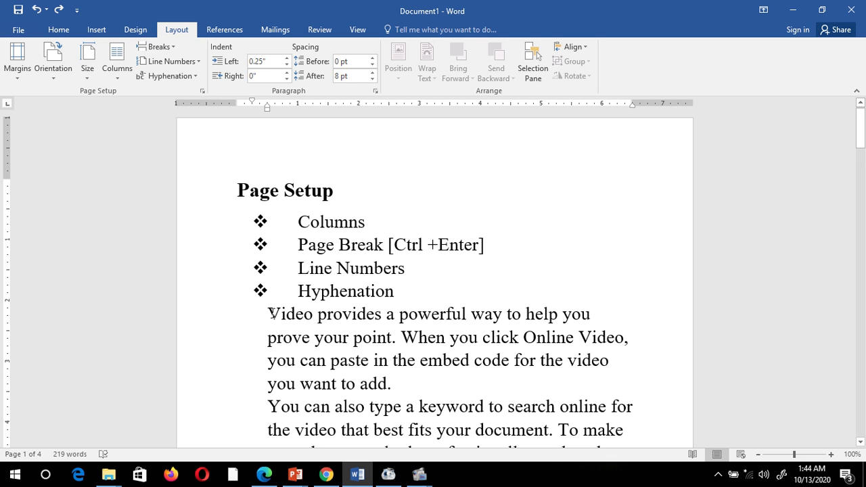
pyautogui.click(269, 313)
pyautogui.hotkey('ctrl', 'Return')
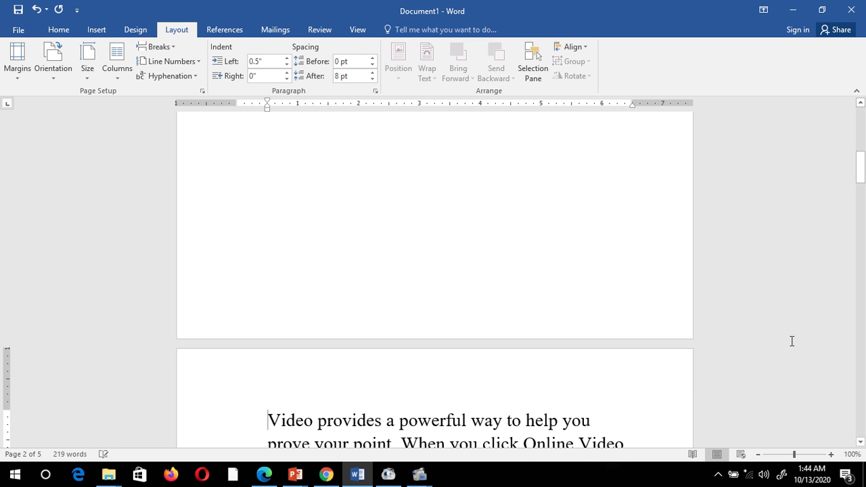
pyautogui.moveTo(860, 178)
pyautogui.mouseDown()
pyautogui.moveTo(861, 215)
pyautogui.moveTo(857, 193)
pyautogui.mouseUp()
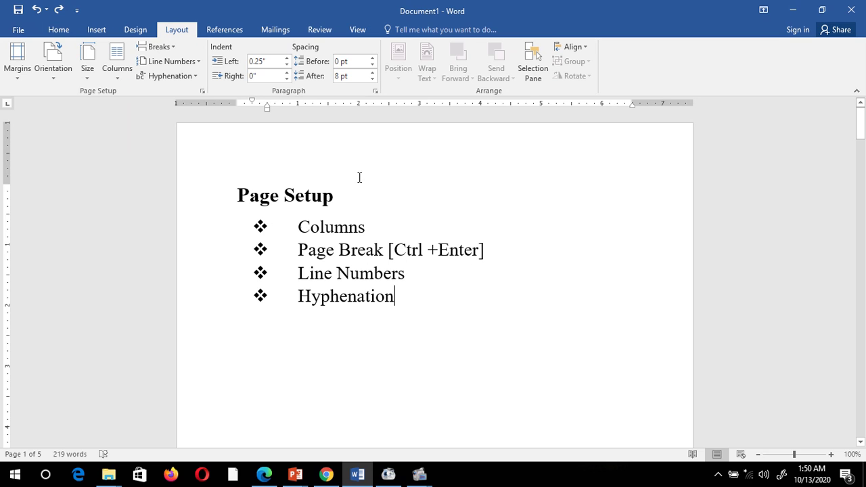
# Scroll to the page-3 schedule and set the cursor at the start of Day-1.
pyautogui.click(160, 47)
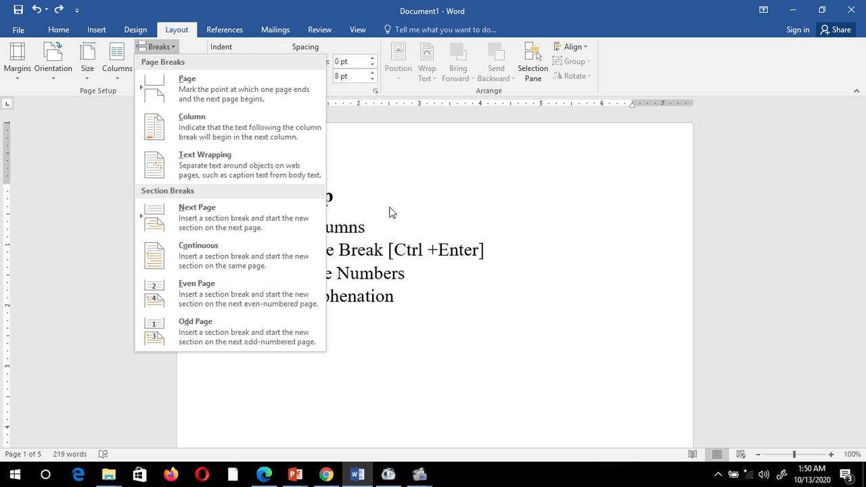
pyautogui.click(609, 247)
pyautogui.moveTo(863, 139); pyautogui.dragTo(864, 261)
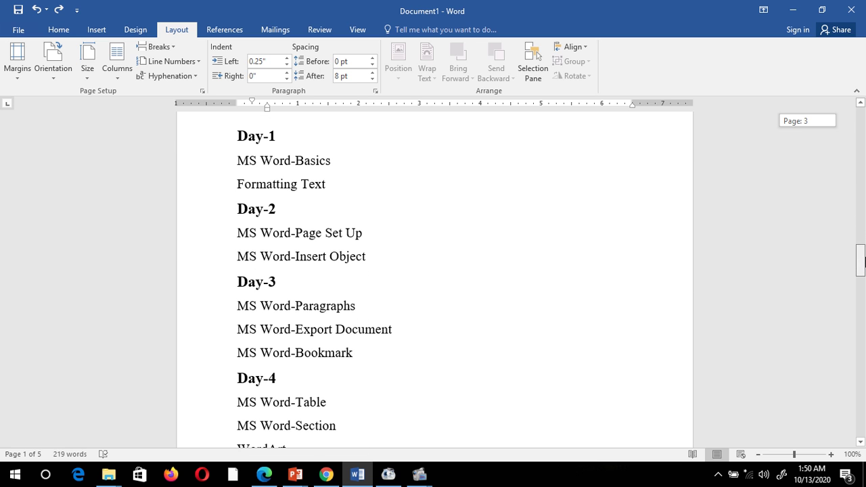
pyautogui.click(235, 136)
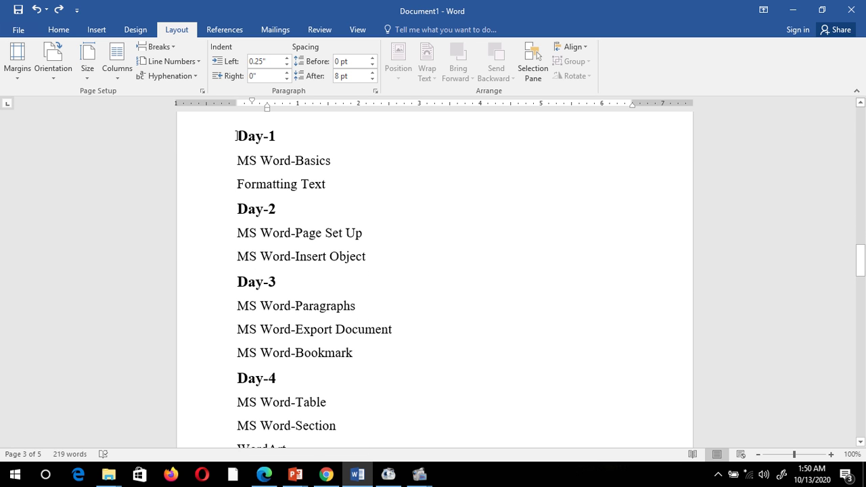
pyautogui.click(115, 70)
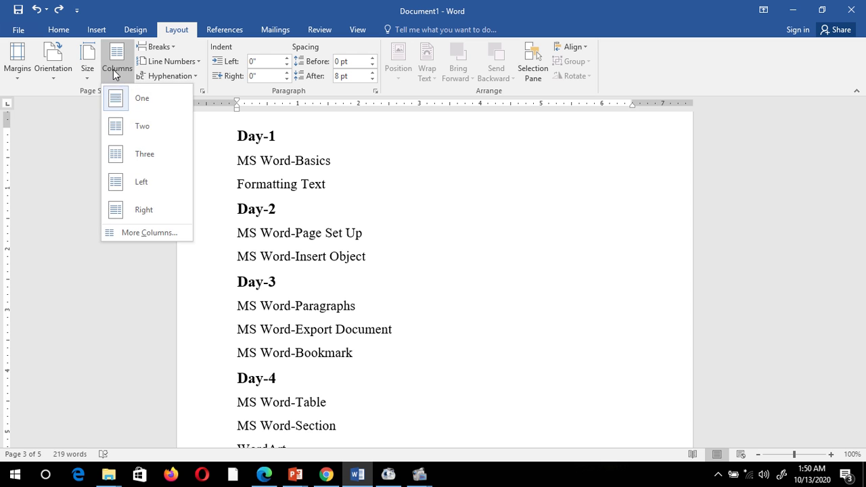
# Switch the page-3 schedule to Two columns, shrinking the document to 4 pages.
pyautogui.click(135, 126)
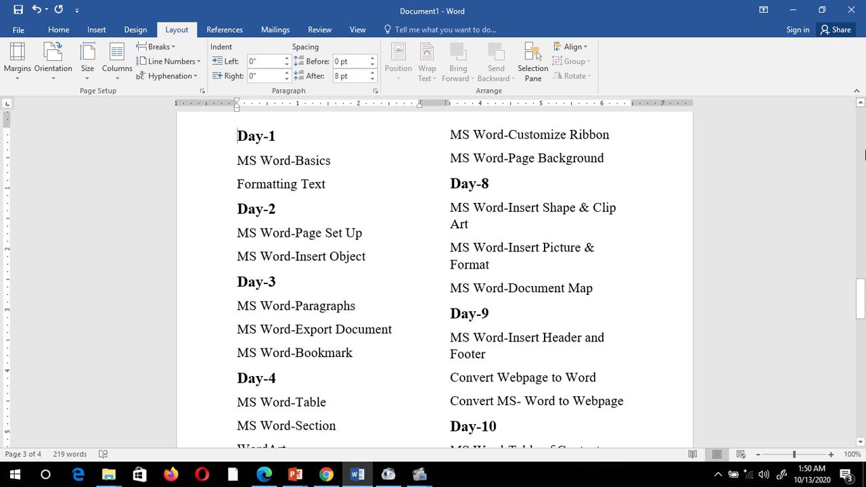
pyautogui.moveTo(863, 302); pyautogui.dragTo(864, 300)
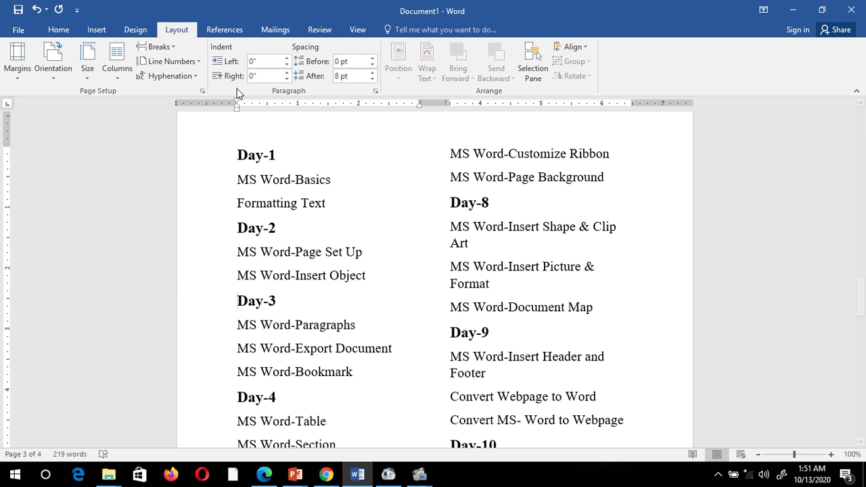
# Add a Column break before Day-3 so it begins the second column.
pyautogui.click(174, 47)
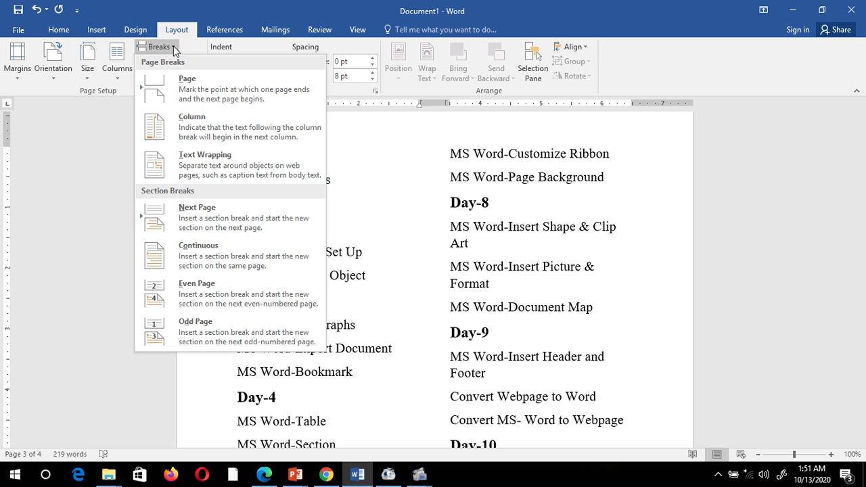
pyautogui.click(190, 123)
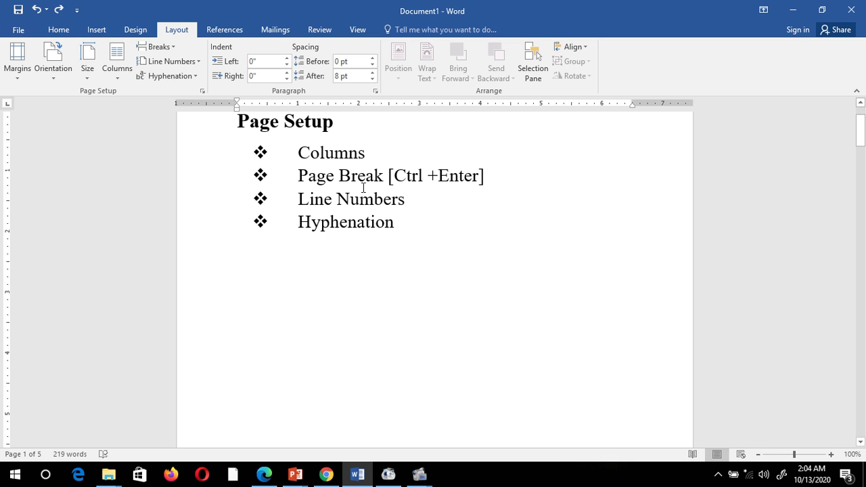
# Number lines continuously in the margin and scroll through to check the numbering.
pyautogui.click(198, 63)
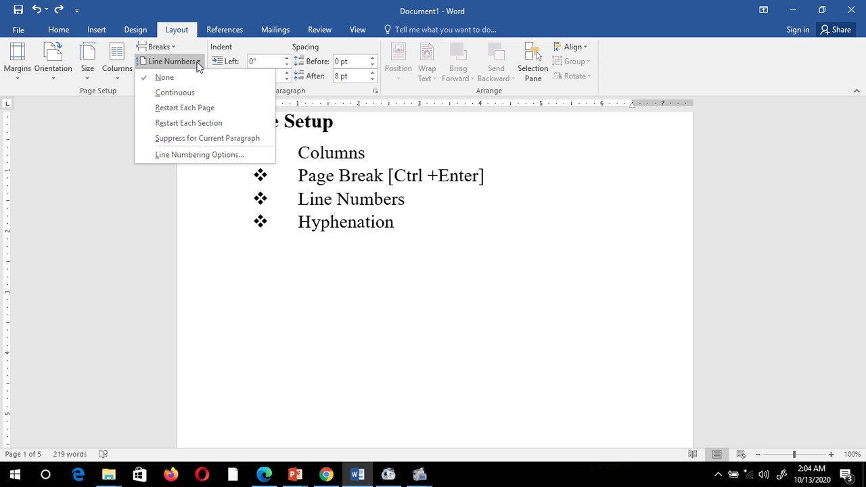
pyautogui.click(166, 96)
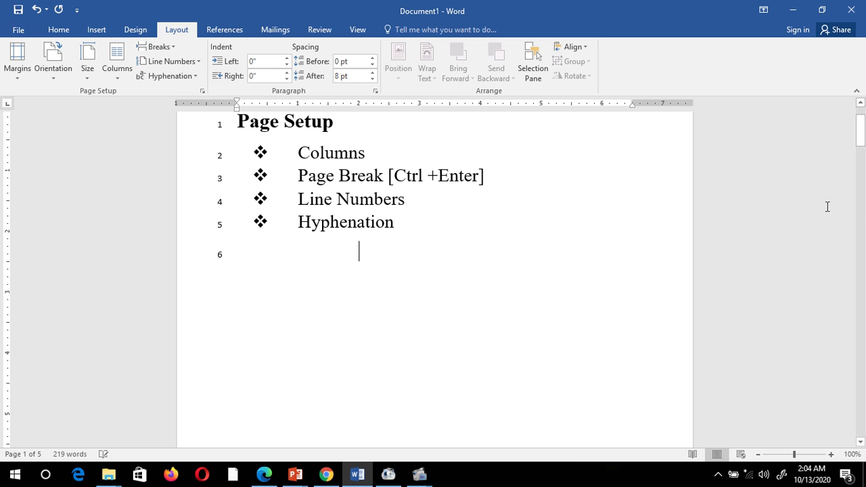
pyautogui.moveTo(863, 136); pyautogui.dragTo(863, 130)
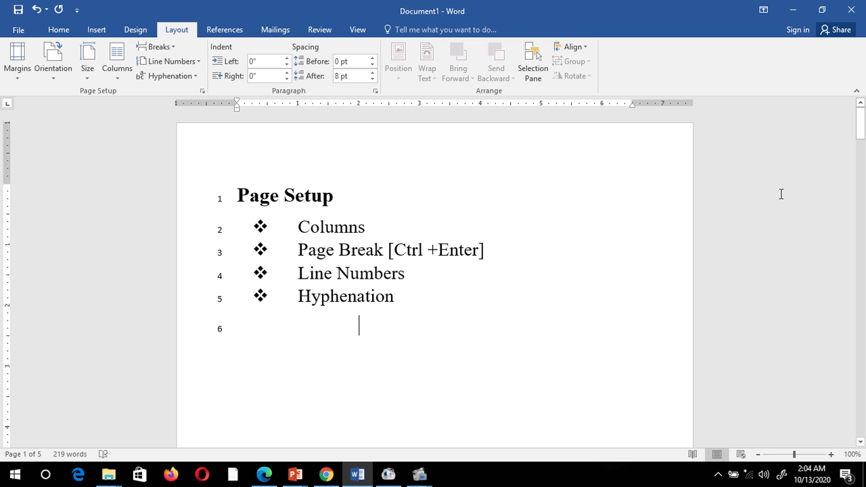
pyautogui.moveTo(861, 130); pyautogui.dragTo(862, 197)
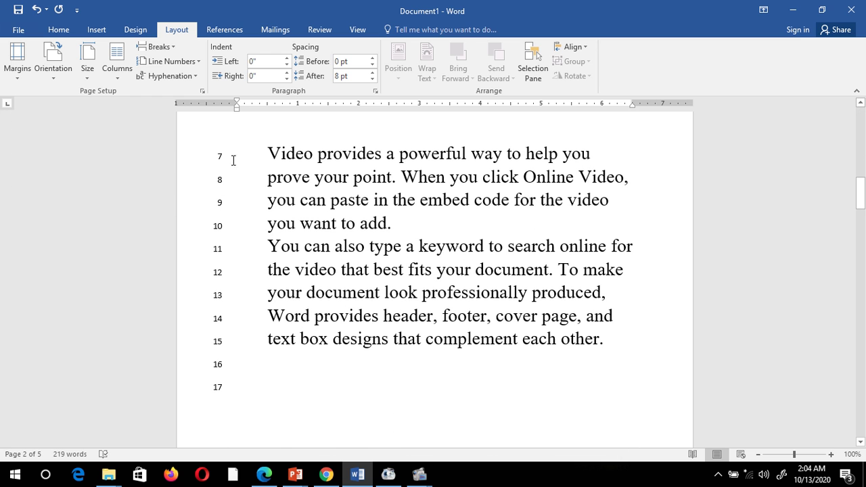
pyautogui.moveTo(861, 194); pyautogui.dragTo(850, 113)
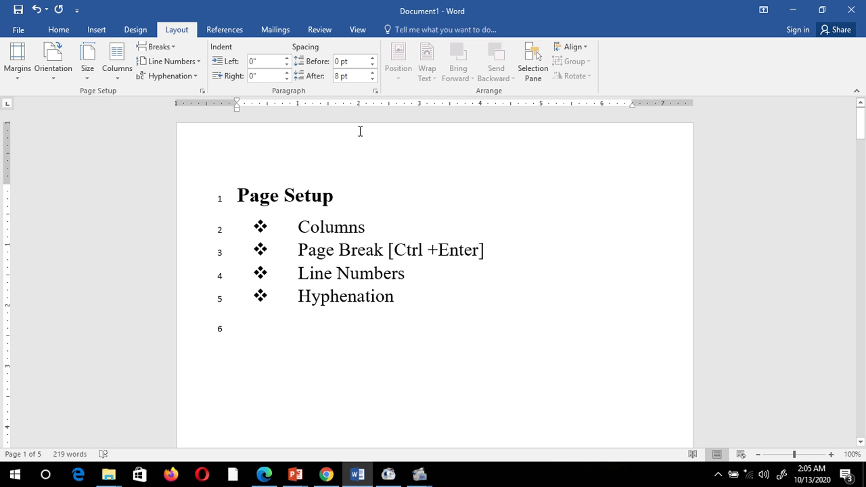
# Switch line numbering to Restart Each Page and check the numbered Page Setup lines.
pyautogui.click(198, 60)
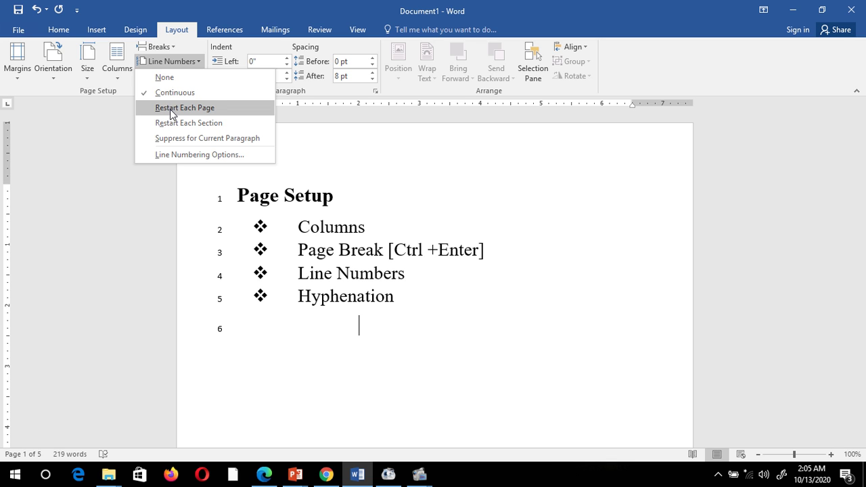
pyautogui.click(170, 108)
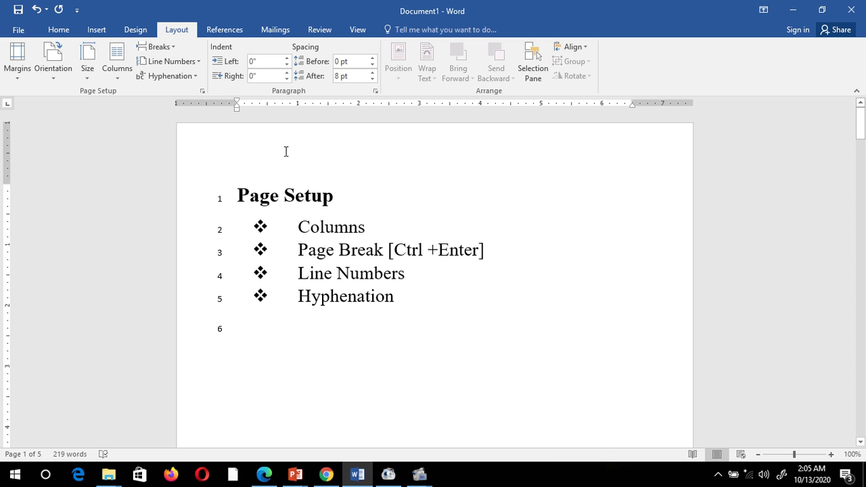
pyautogui.click(221, 205)
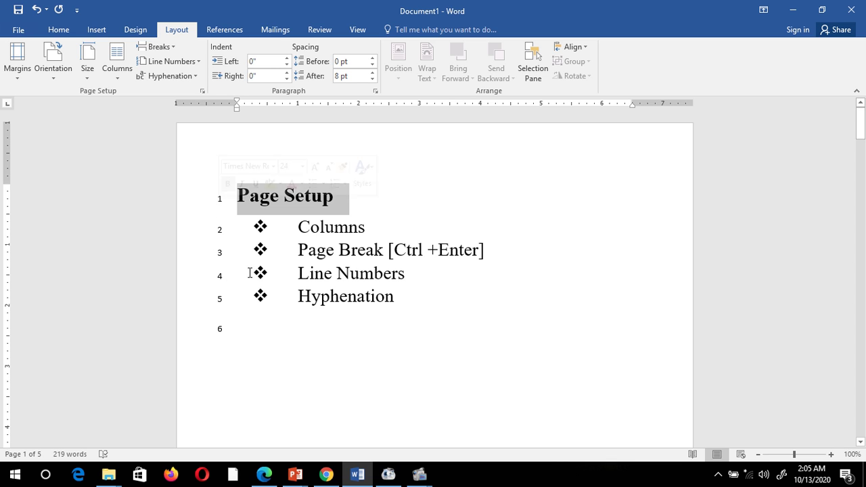
pyautogui.click(219, 335)
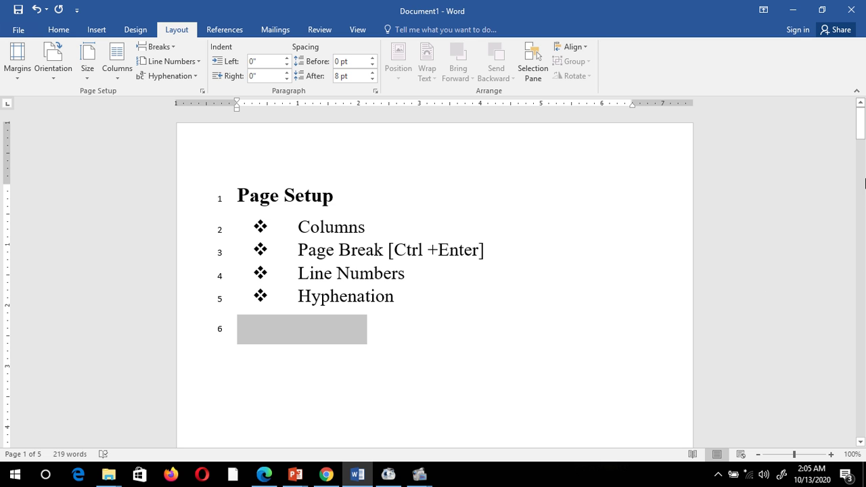
pyautogui.moveTo(861, 129); pyautogui.dragTo(860, 205)
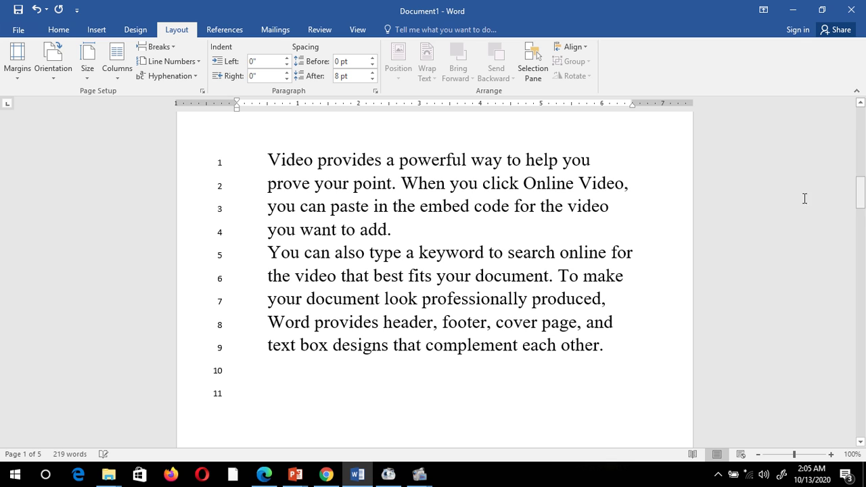
# Review the restarted numbering on each page, then set line numbering to None.
pyautogui.click(213, 170)
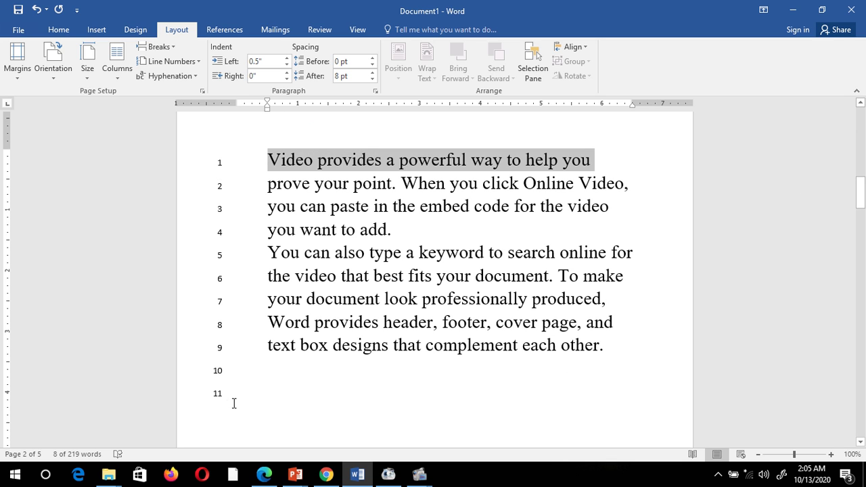
pyautogui.click(235, 405)
pyautogui.moveTo(860, 199); pyautogui.dragTo(862, 105)
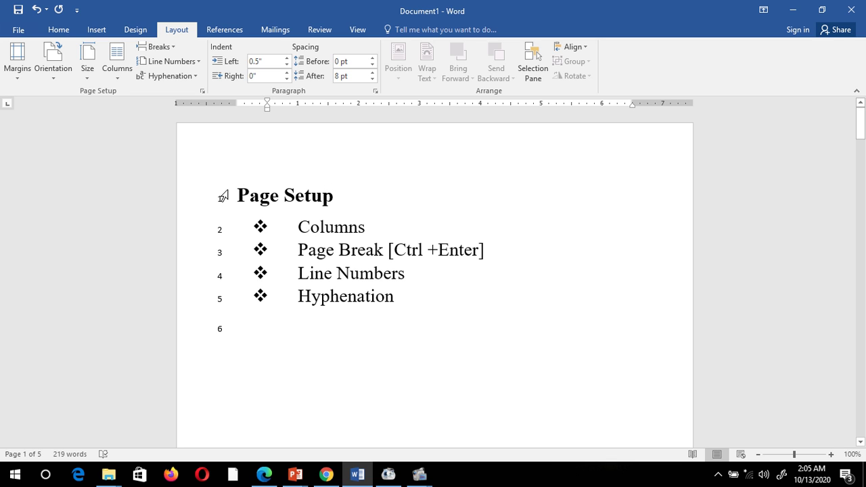
pyautogui.click(203, 61)
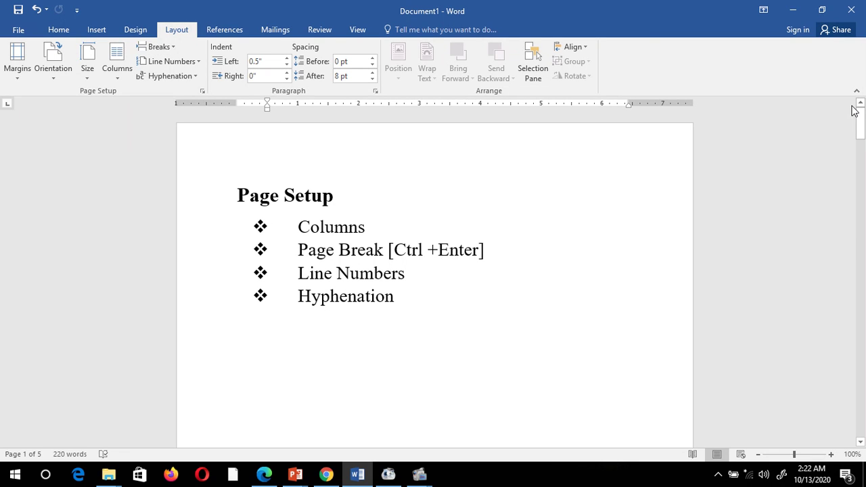
# Scroll to page 2 and select the word Online in the online-video paragraphs.
pyautogui.moveTo(864, 134); pyautogui.dragTo(862, 200)
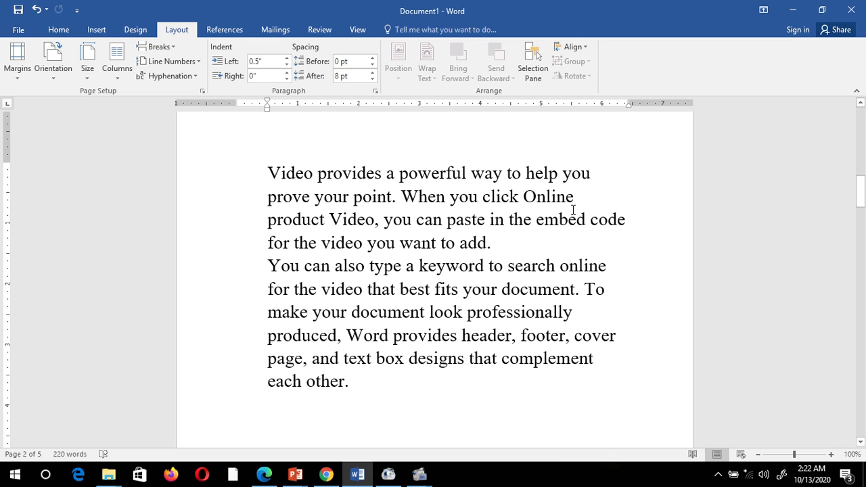
pyautogui.moveTo(526, 198); pyautogui.dragTo(588, 199)
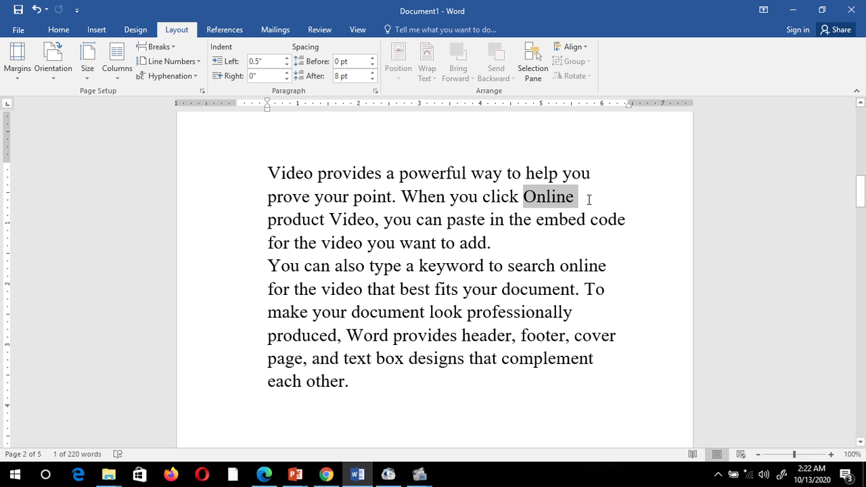
pyautogui.click(588, 199)
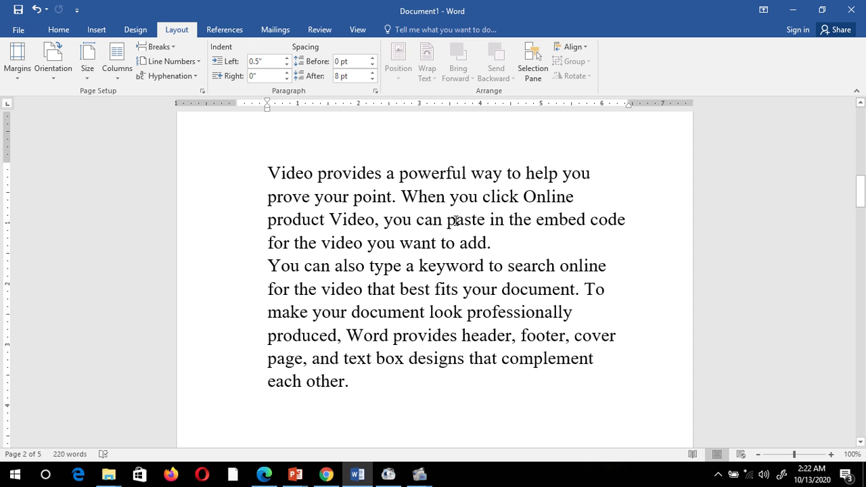
# Set Hyphenation to Automatic for the paragraph text.
pyautogui.click(196, 77)
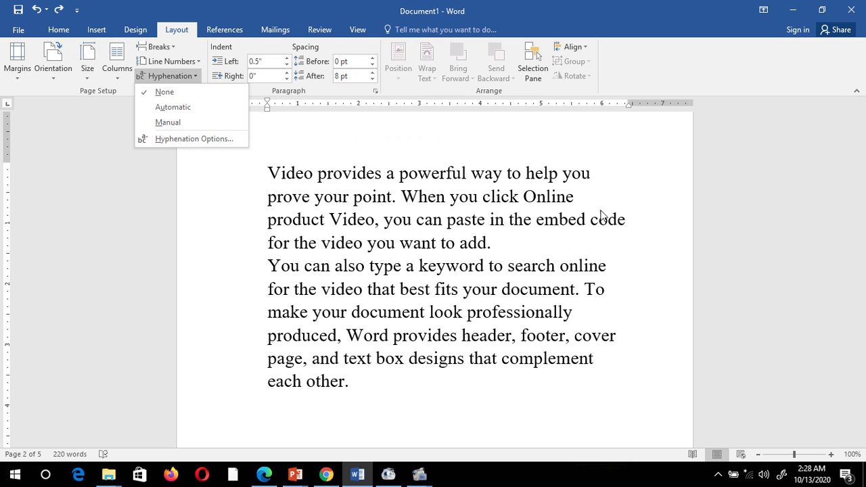
pyautogui.click(626, 241)
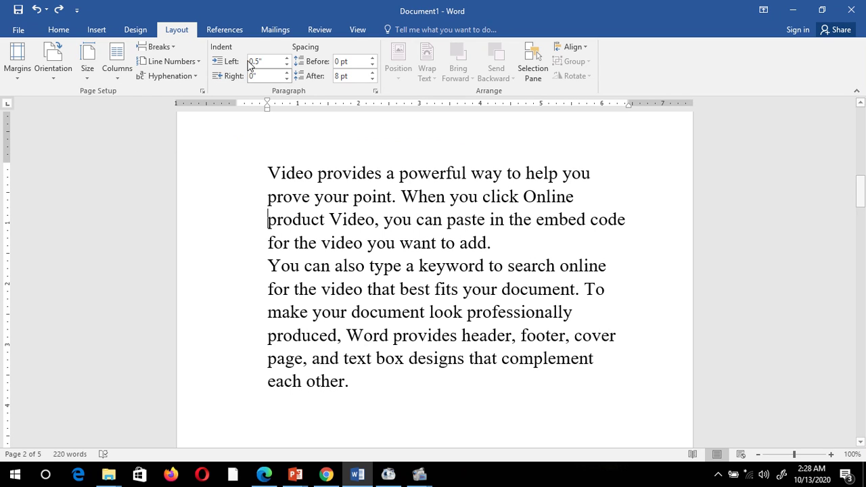
pyautogui.click(179, 77)
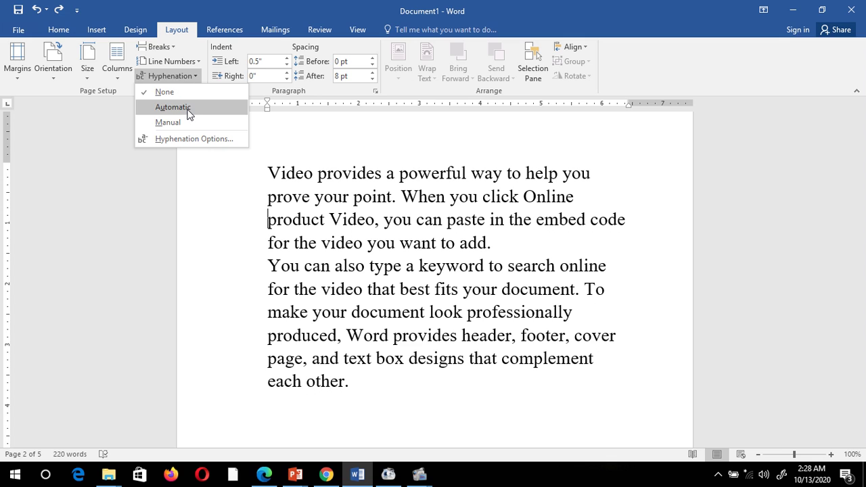
pyautogui.click(188, 113)
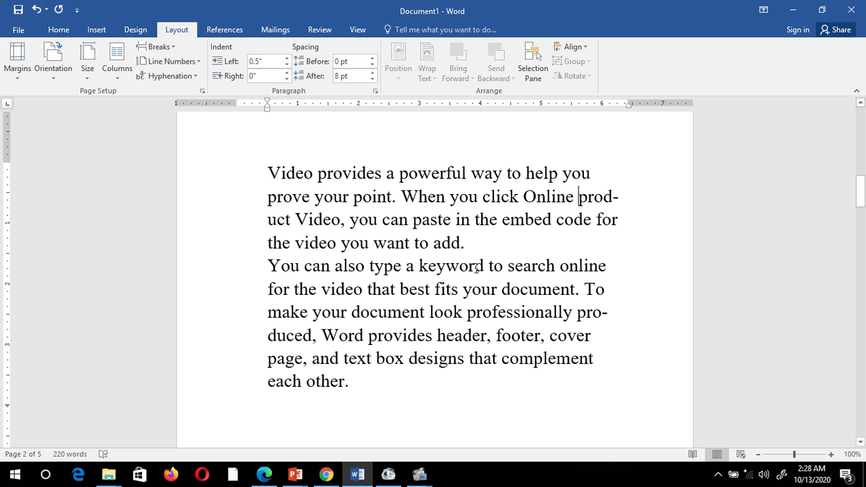
# Check the hyphenated word pro-duced by selecting each of its two halves.
pyautogui.moveTo(577, 312); pyautogui.dragTo(596, 312)
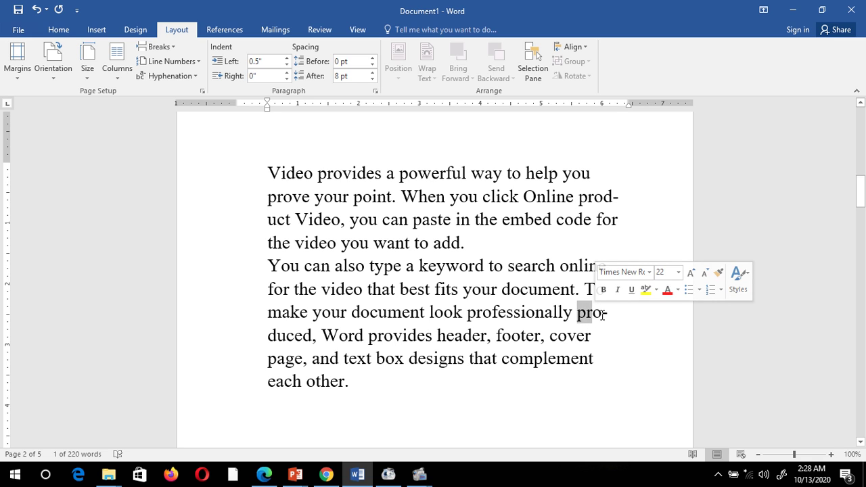
pyautogui.click(601, 312)
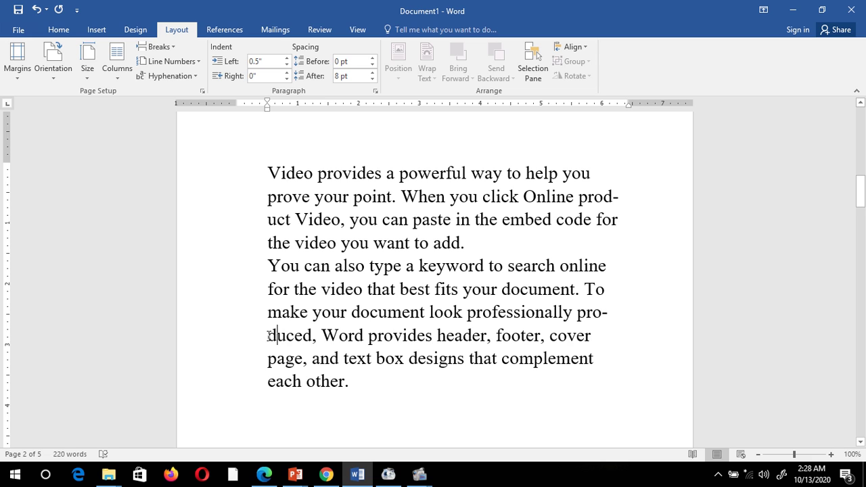
pyautogui.moveTo(269, 335); pyautogui.dragTo(314, 336)
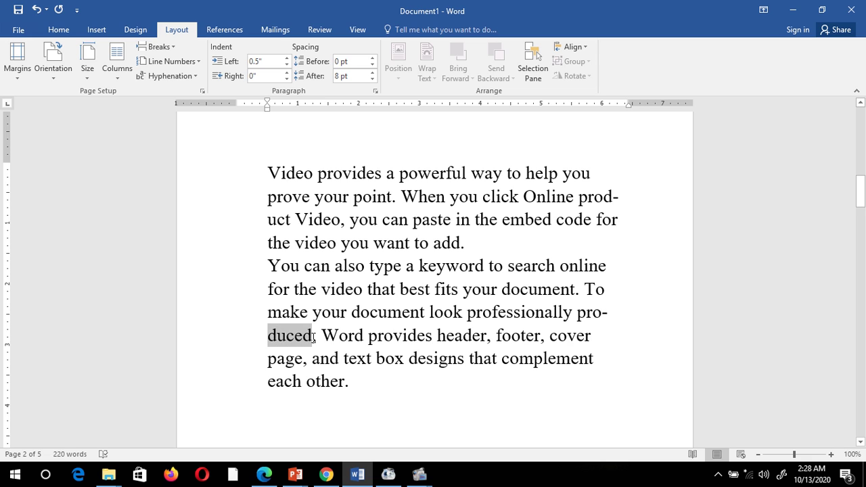
pyautogui.click(341, 243)
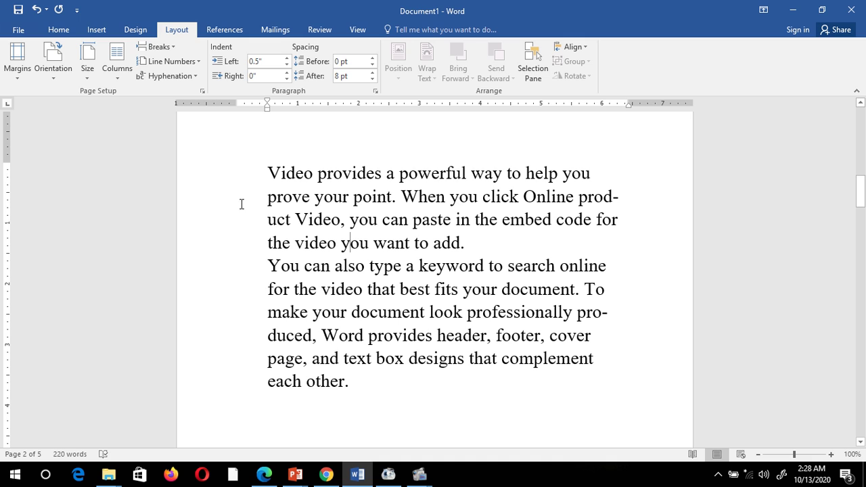